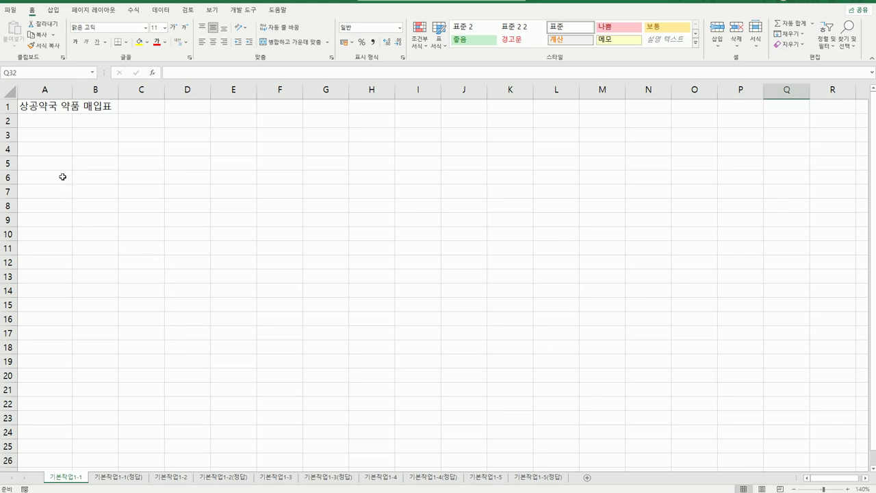
- Select the range A3:F12 and enter the header 매입일자 in cell A3
{"action": "left_click", "coordinate": [56, 140]}
{"action": "left_click_drag", "start_coordinate": [56, 140], "coordinate": [286, 262]}
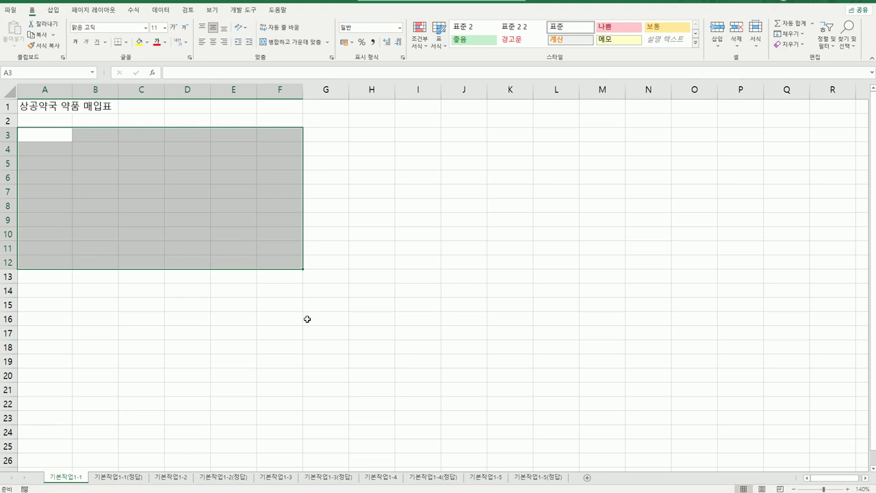
{"action": "type", "text": "dk"}
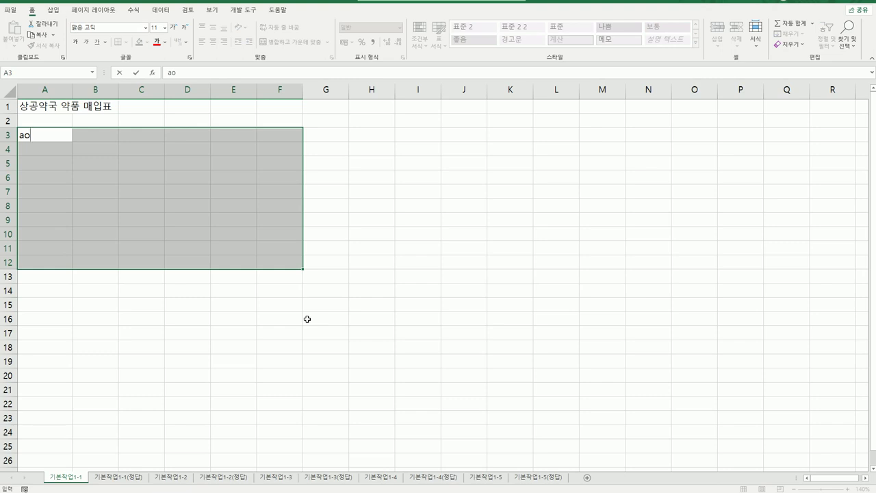
{"action": "key", "text": "BackSpace"}
{"action": "key", "text": "BackSpace"}
{"action": "type", "text": "매입일자"}
{"action": "key", "text": "Return"}
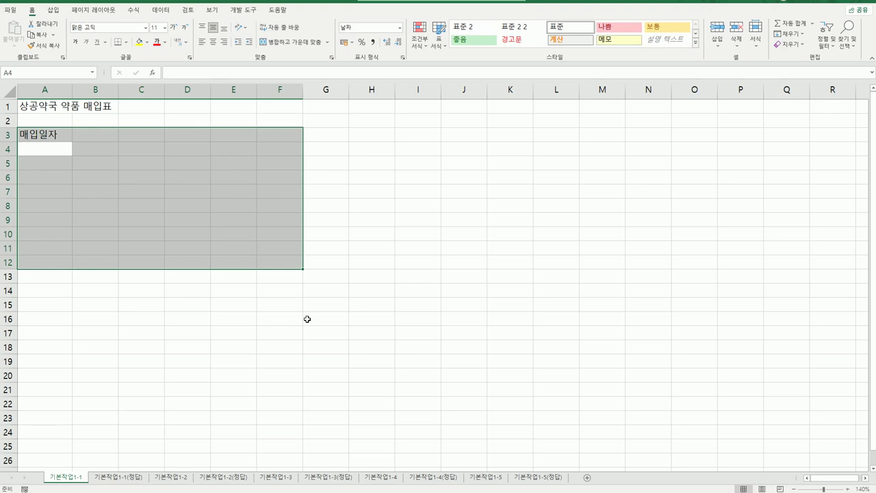
- Enter the purchase date 2024-03-06 in cell A4
{"action": "type", "text": "2024"}
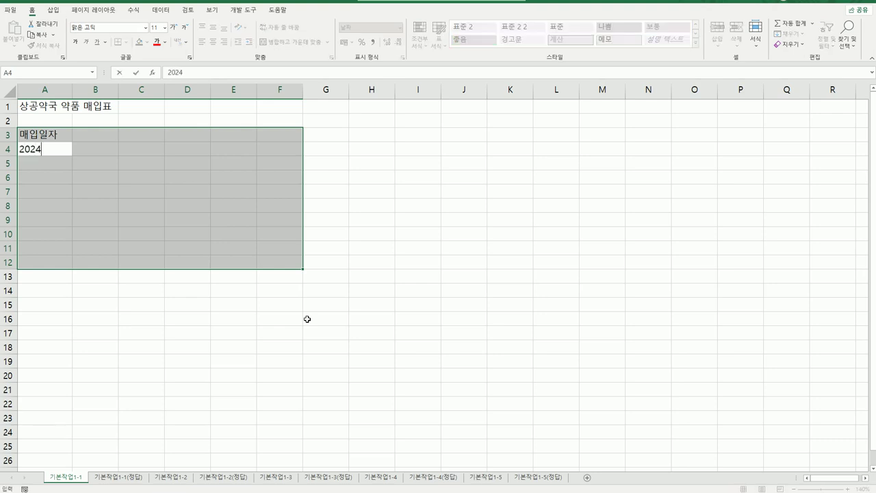
{"action": "type", "text": "-03-06"}
{"action": "key", "text": "Return"}
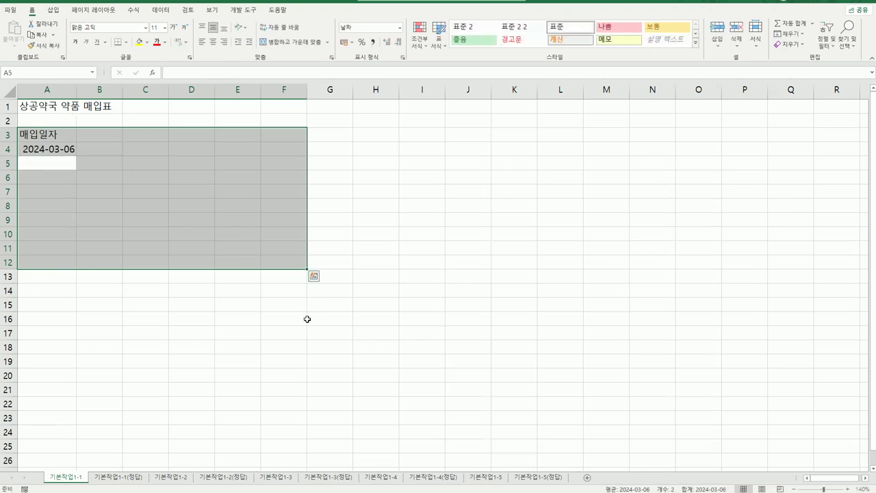
- Enter the header 구분 in cell B3, advance through the selected range to cell C3, and deselect the range
{"action": "key", "text": "Return"}
{"action": "key", "text": "Return"}
{"action": "key", "text": "Return"}
{"action": "key", "text": "Return"}
{"action": "key", "text": "Return"}
{"action": "key", "text": "Return"}
{"action": "key", "text": "Return"}
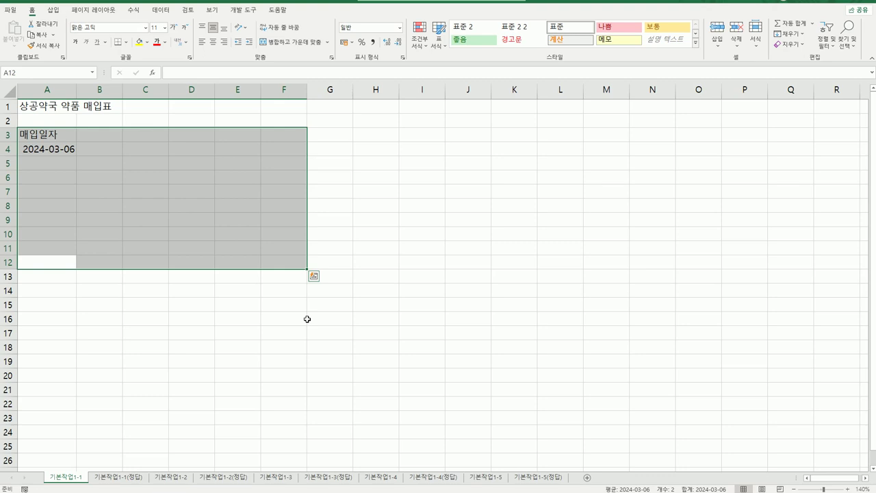
{"action": "key", "text": "Return"}
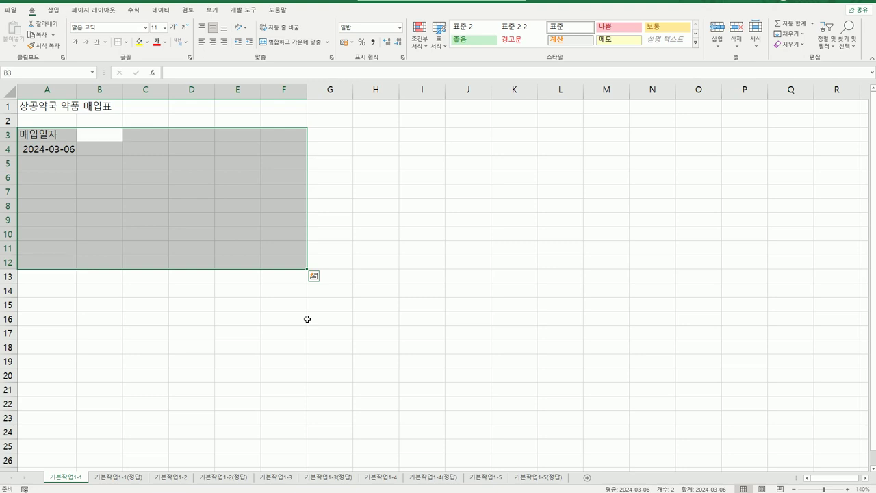
{"action": "type", "text": "구분"}
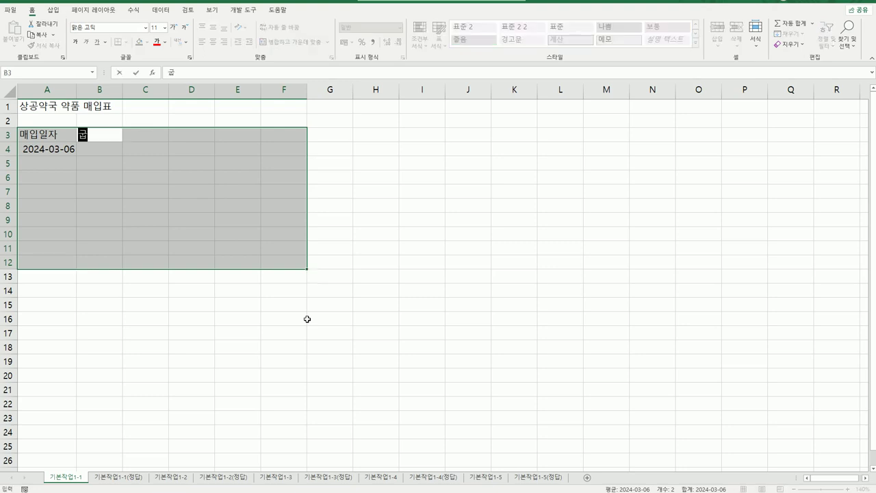
{"action": "key", "text": "Return"}
{"action": "key", "text": "Return"}
{"action": "key", "text": "Return"}
{"action": "key", "text": "Return"}
{"action": "key", "text": "Return"}
{"action": "key", "text": "Return"}
{"action": "key", "text": "Return"}
{"action": "key", "text": "Return"}
{"action": "key", "text": "Return"}
{"action": "key", "text": "Return"}
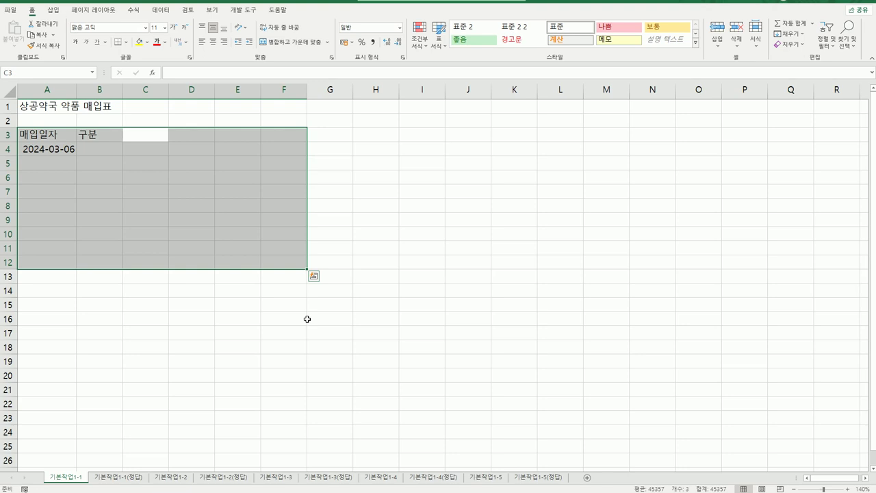
{"action": "left_click", "coordinate": [179, 355]}
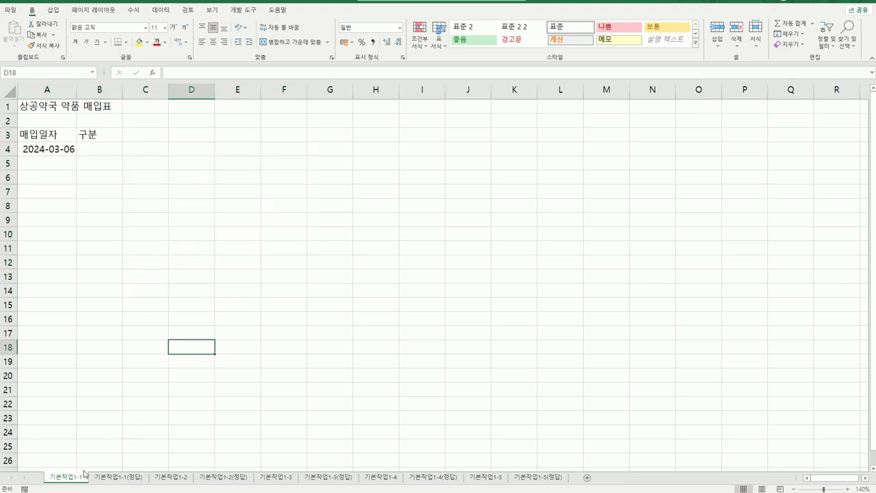
- Review the 기본작업1-1(정답) sheet and widen column D on the 기본작업1-2(정답) sheet to fit its dates
{"action": "left_click", "coordinate": [125, 479]}
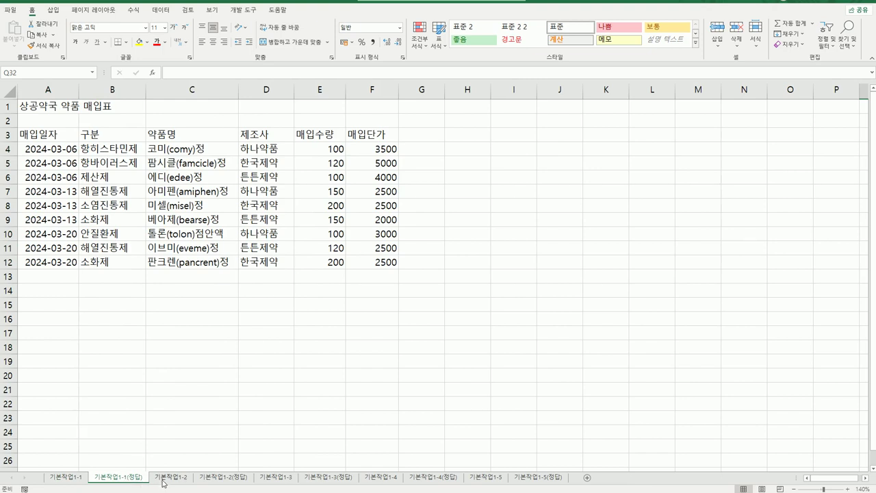
{"action": "left_click", "coordinate": [204, 482]}
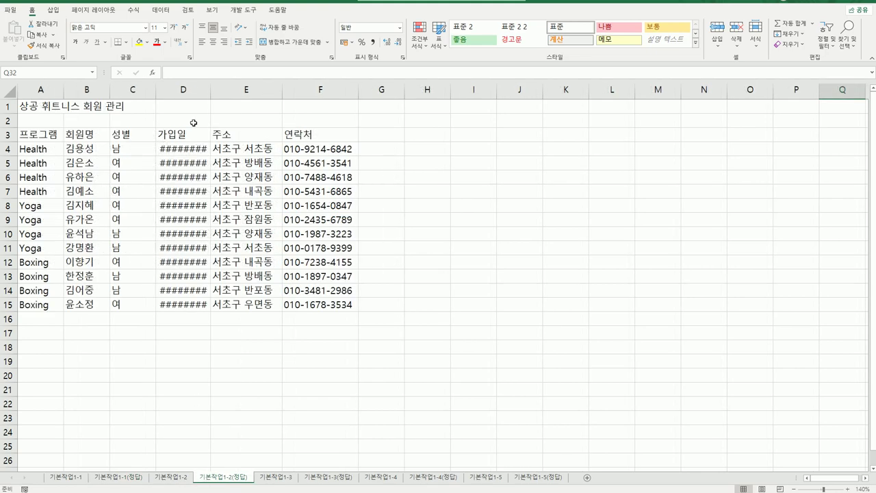
{"action": "double_click", "coordinate": [211, 96]}
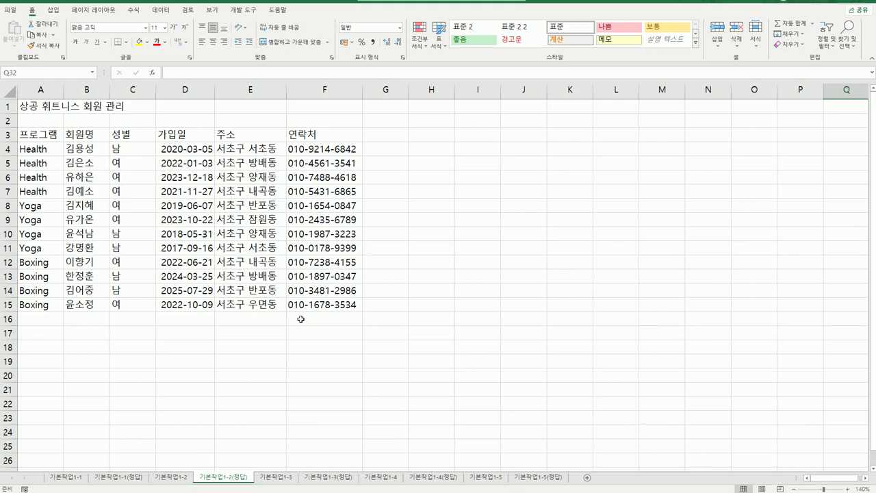
- Examine the two-line header in cell E3 of the 기본작업1-3(정답) sheet
{"action": "left_click", "coordinate": [326, 482]}
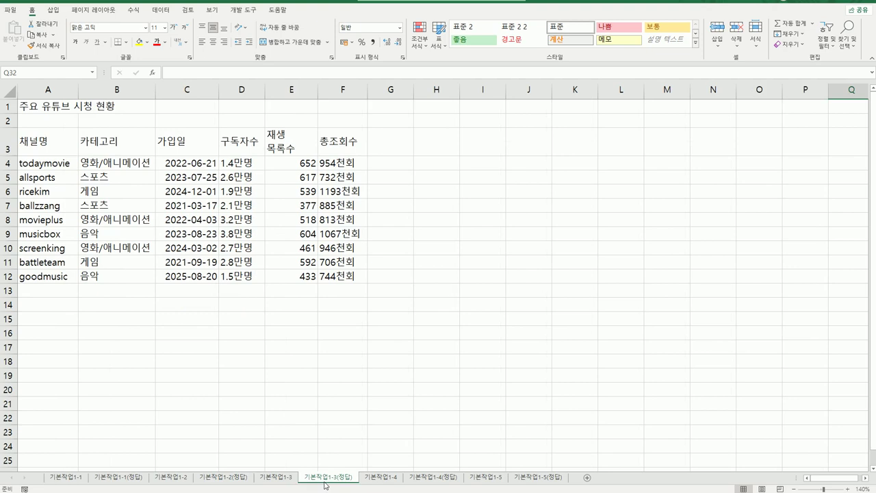
{"action": "left_click", "coordinate": [291, 149]}
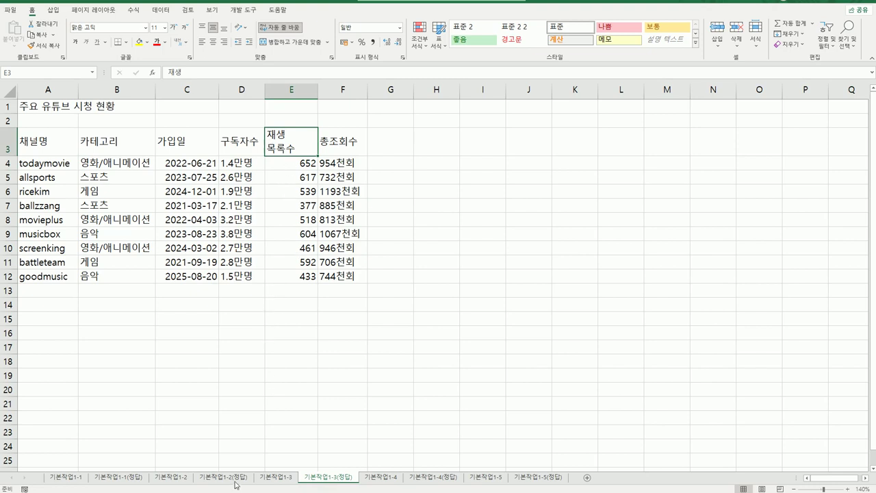
- Enter the header 재생 목록수 in cell E3 of the 기본작업1-3 sheet
{"action": "left_click", "coordinate": [270, 481]}
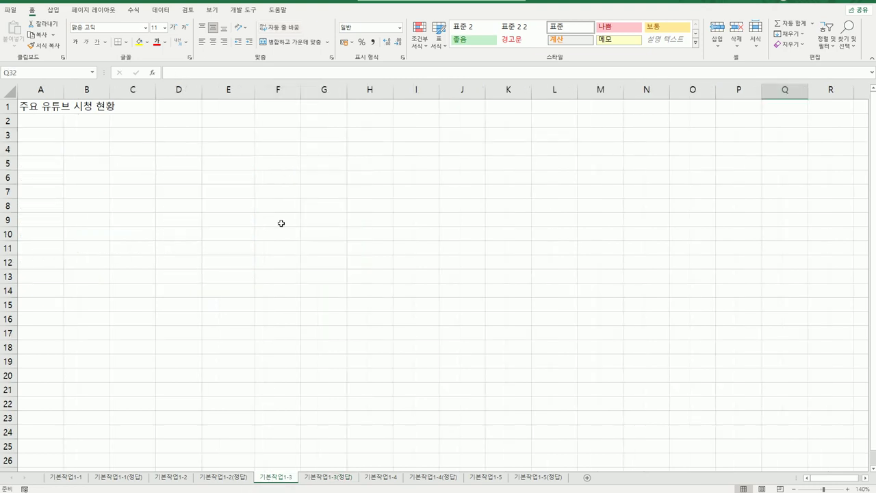
{"action": "left_click", "coordinate": [229, 137]}
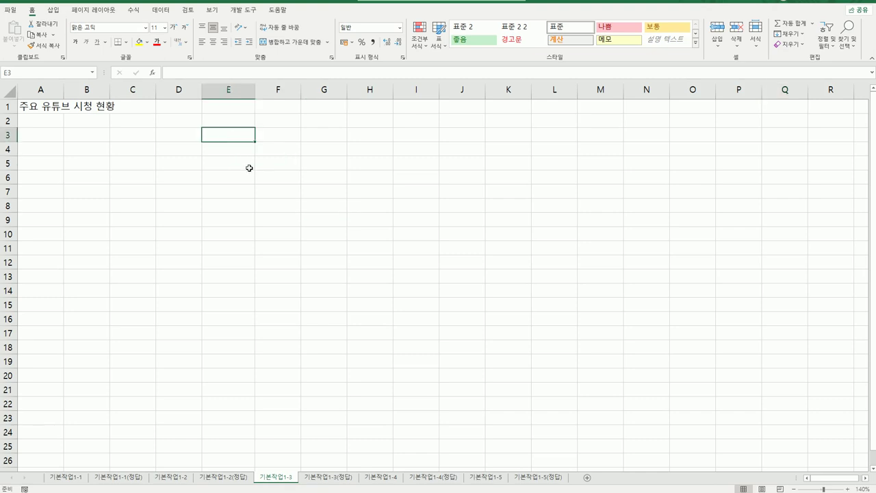
{"action": "type", "text": "재생"}
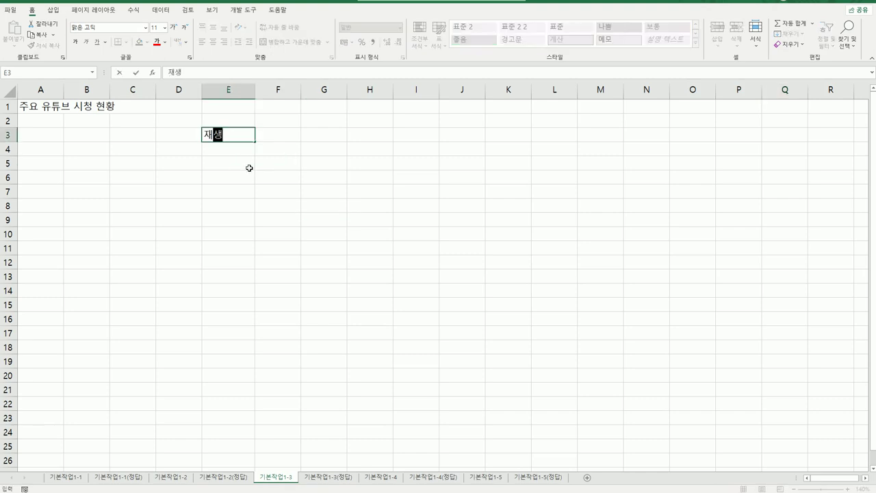
{"action": "type", "text": " 모록수"}
{"action": "key", "text": "Return"}
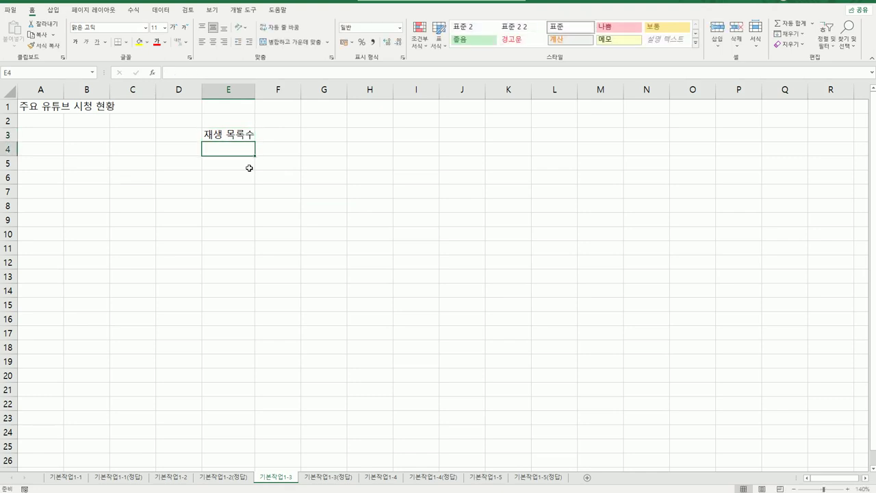
- Replace the space in the E3 header with a line break, putting 재생 and 목록수 on separate lines
{"action": "left_click", "coordinate": [230, 139]}
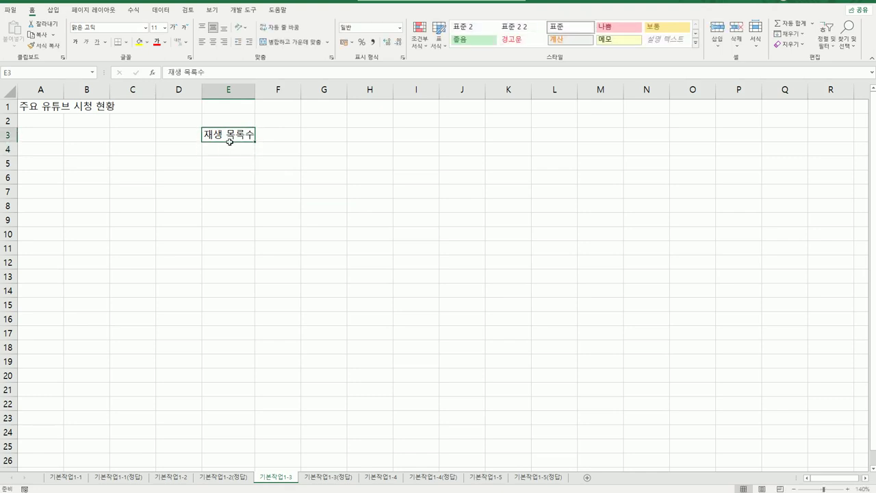
{"action": "double_click", "coordinate": [225, 135]}
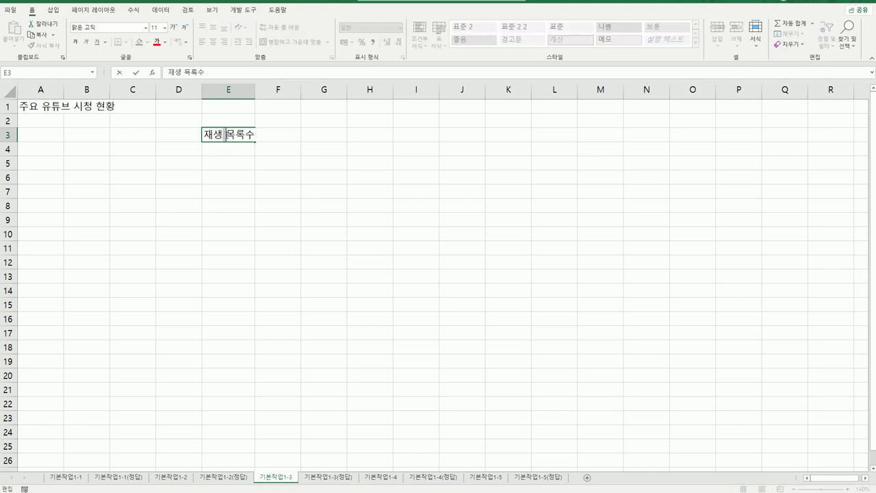
{"action": "left_click_drag", "start_coordinate": [222, 134], "coordinate": [226, 135]}
{"action": "key", "text": "Delete"}
{"action": "key", "text": "alt+Return"}
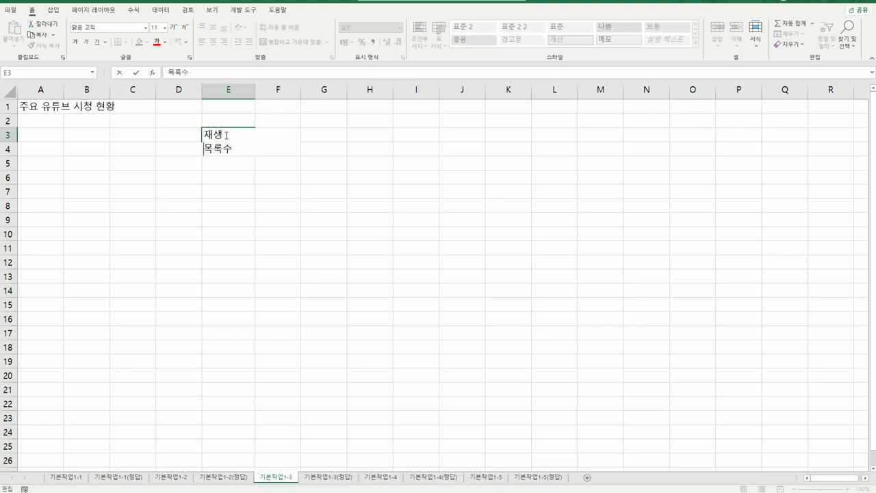
{"action": "key", "text": "Return"}
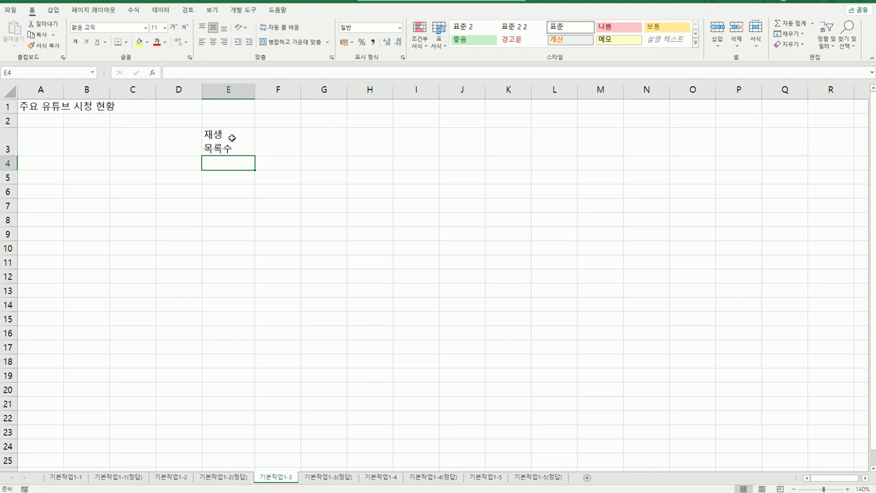
{"action": "left_click", "coordinate": [231, 138]}
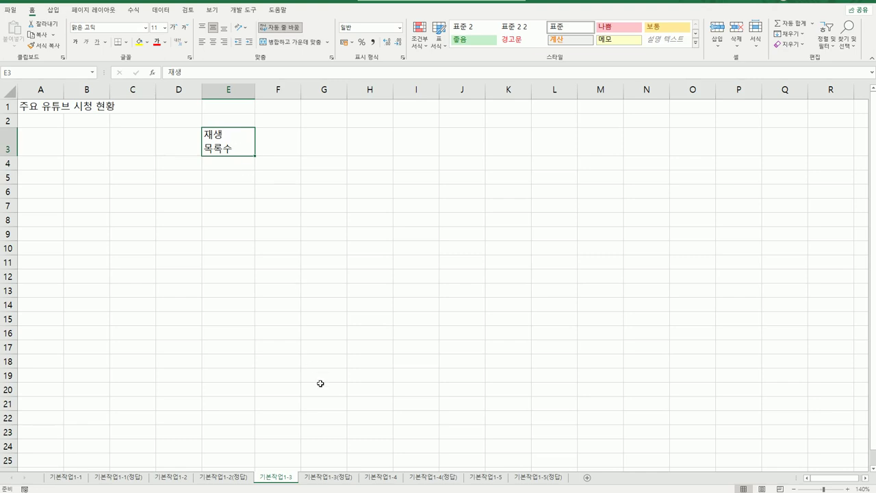
- Review the answer sheets for 기본작업1-3, 1-4 and 1-5, examining the 순번 values in A4:A13 of the last one
{"action": "left_click", "coordinate": [338, 478]}
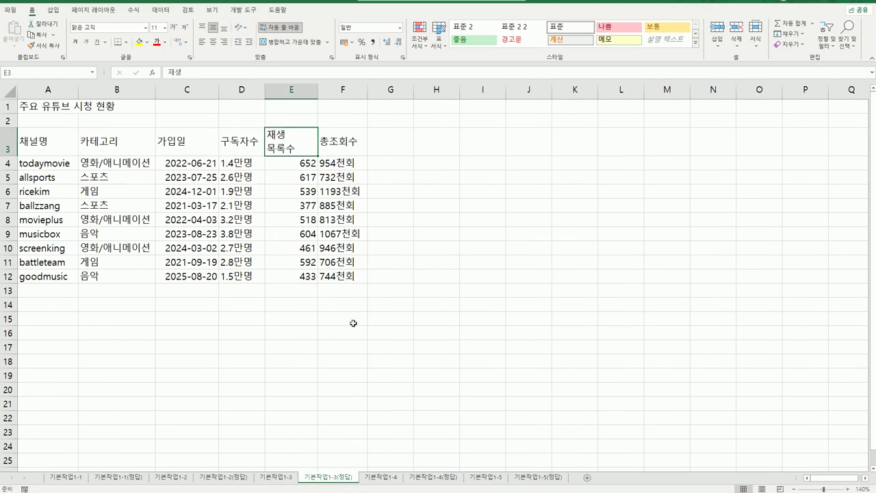
{"action": "left_click", "coordinate": [445, 478]}
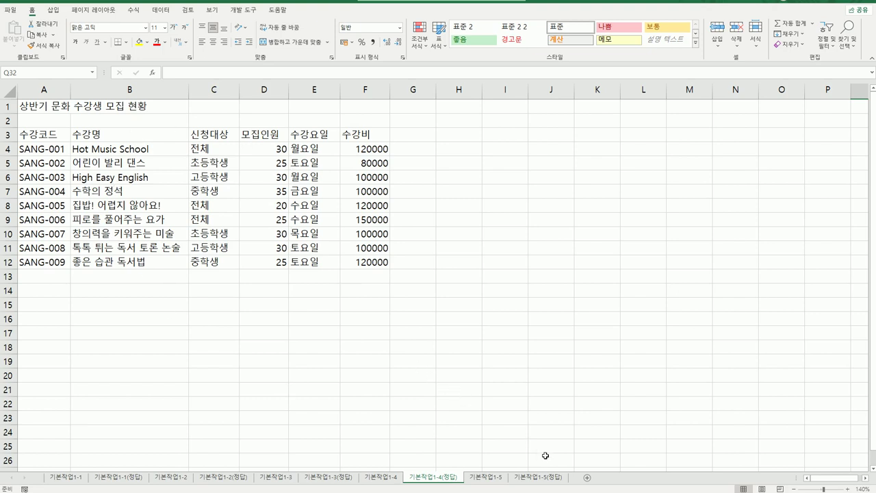
{"action": "left_click", "coordinate": [541, 478]}
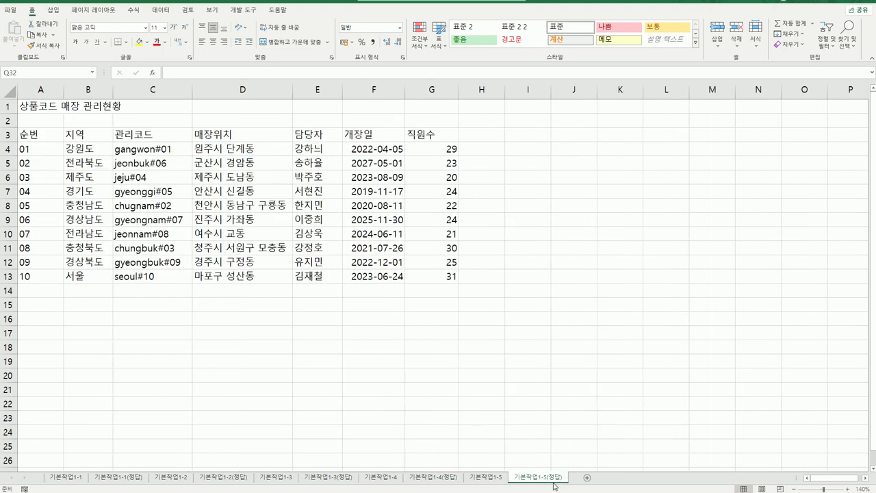
{"action": "left_click_drag", "start_coordinate": [39, 149], "coordinate": [35, 276]}
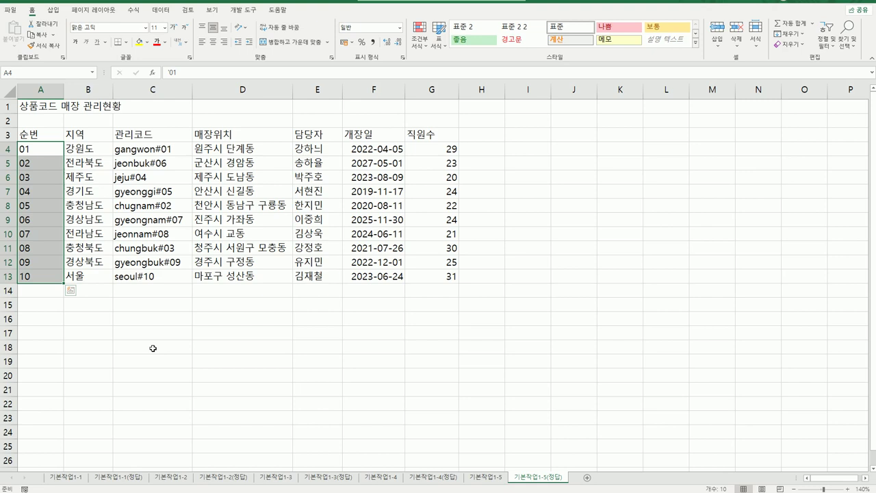
- Try entering 01 and 02 as plain numbers in cells A4 and A5 of the 기본작업1-5 sheet
{"action": "left_click", "coordinate": [479, 478]}
{"action": "left_click", "coordinate": [46, 150]}
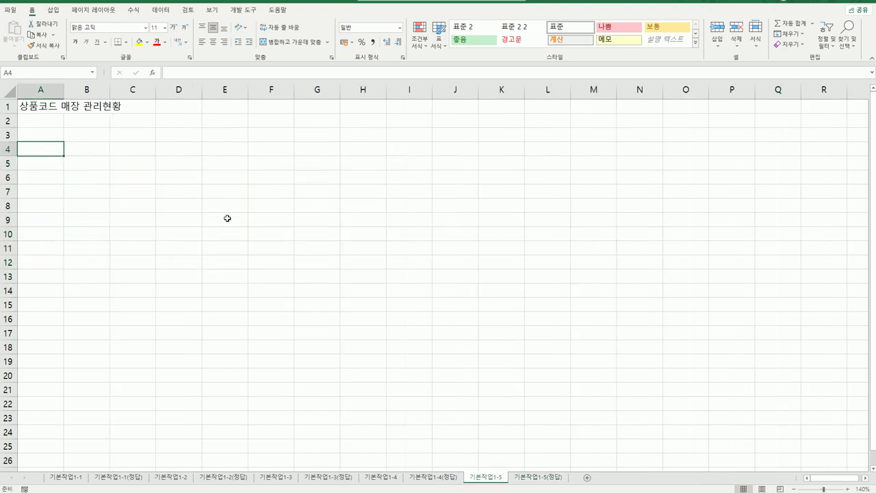
{"action": "type", "text": "01"}
{"action": "key", "text": "Return"}
{"action": "type", "text": "0"}
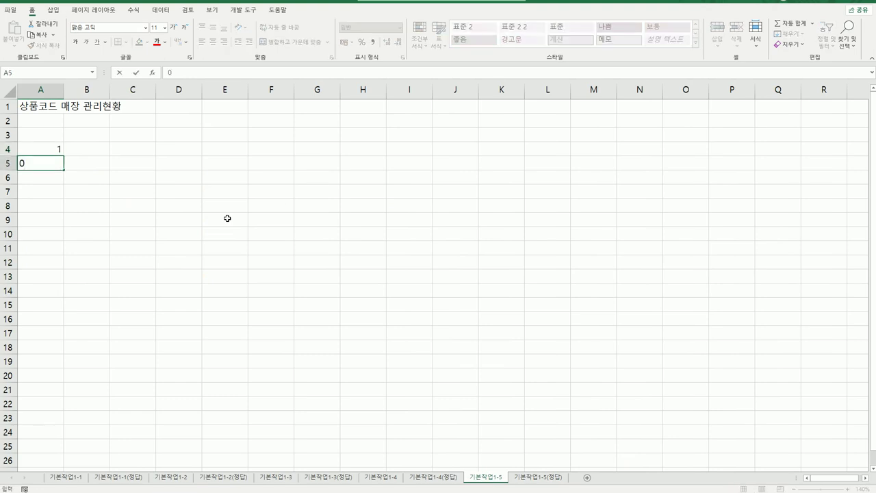
{"action": "type", "text": "2"}
{"action": "key", "text": "Return"}
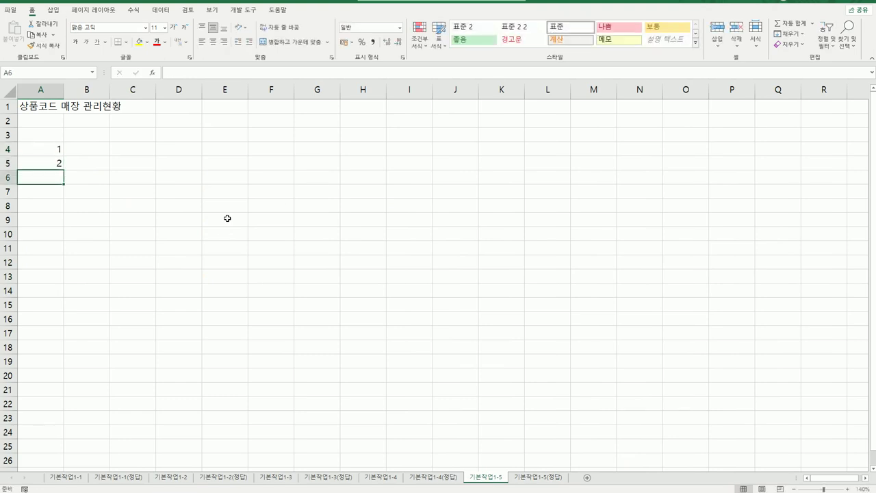
- Replace the values in cells A4 and A5 with the apostrophe-prefixed text entries '01 and '02
{"action": "left_click", "coordinate": [49, 152]}
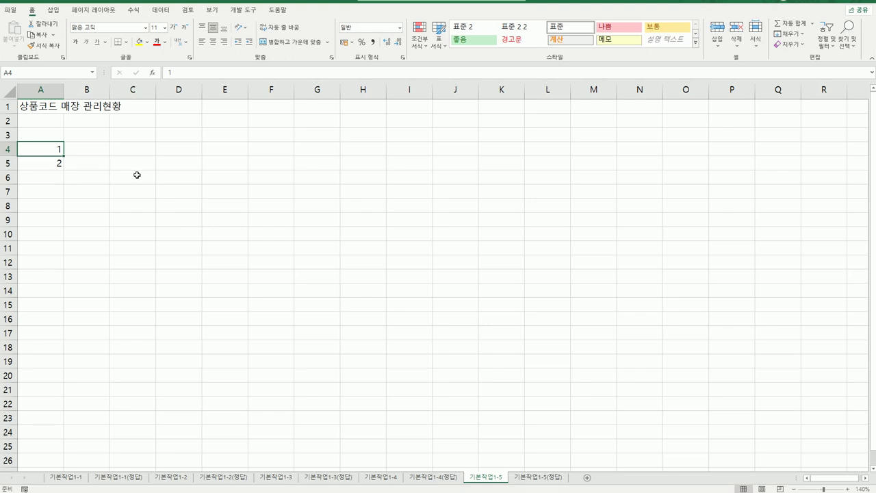
{"action": "type", "text": "'0"}
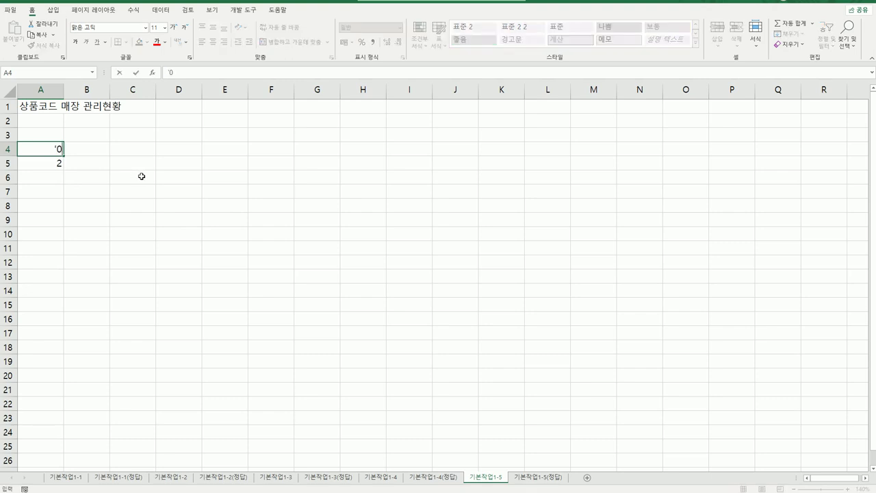
{"action": "type", "text": "1"}
{"action": "key", "text": "Return"}
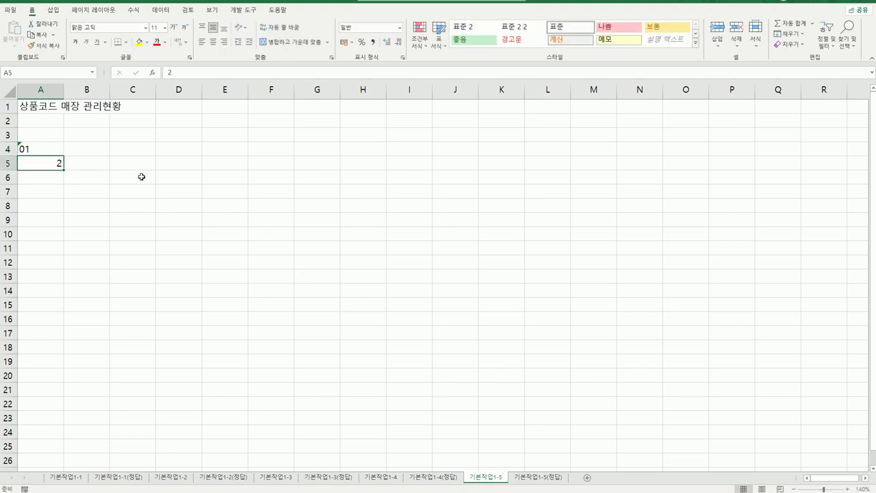
{"action": "type", "text": "'02"}
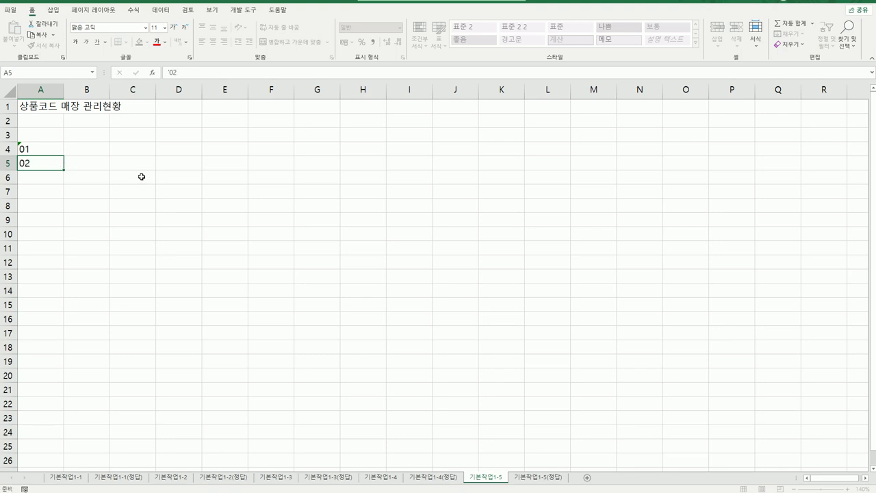
- Commit the A5 entry and ignore the number-stored-as-text error for cells A4:A5 to clear their green markers
{"action": "key", "text": "Return"}
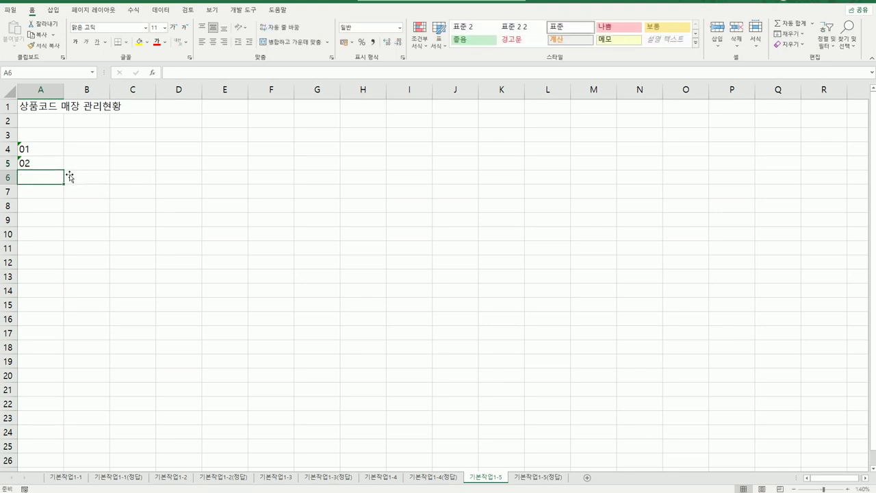
{"action": "left_click_drag", "start_coordinate": [29, 148], "coordinate": [28, 166]}
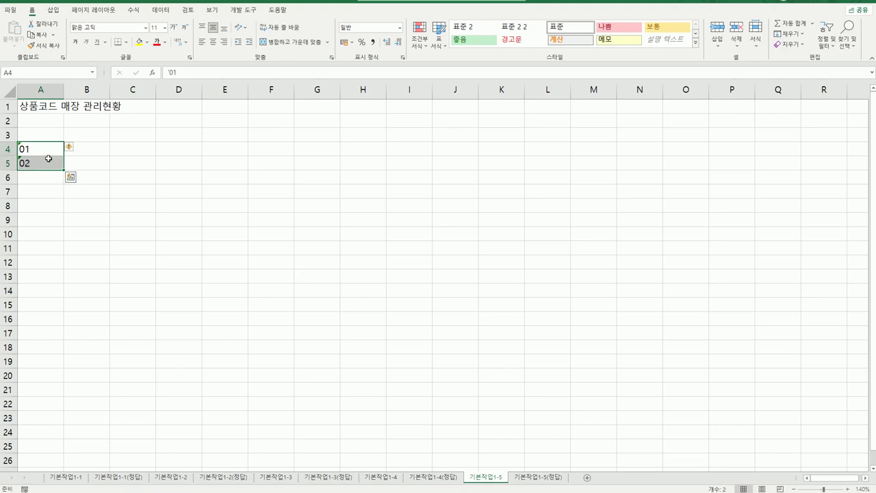
{"action": "mouse_move", "coordinate": [73, 151]}
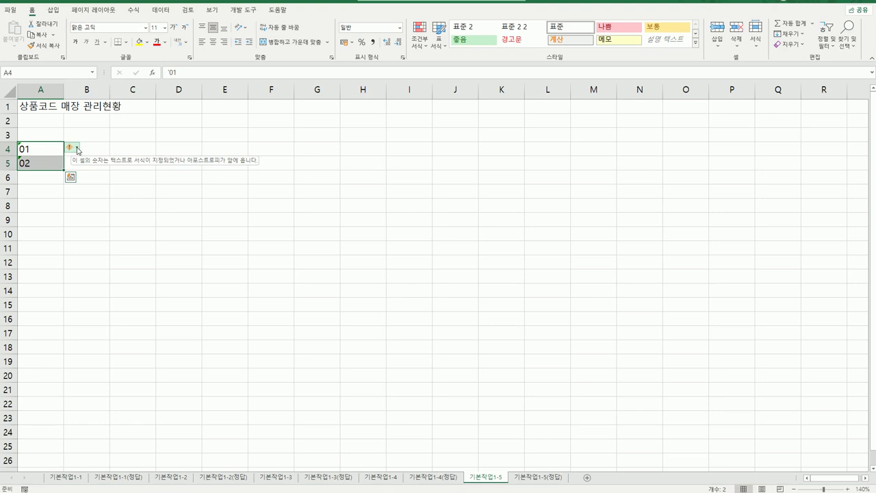
{"action": "left_click", "coordinate": [78, 151]}
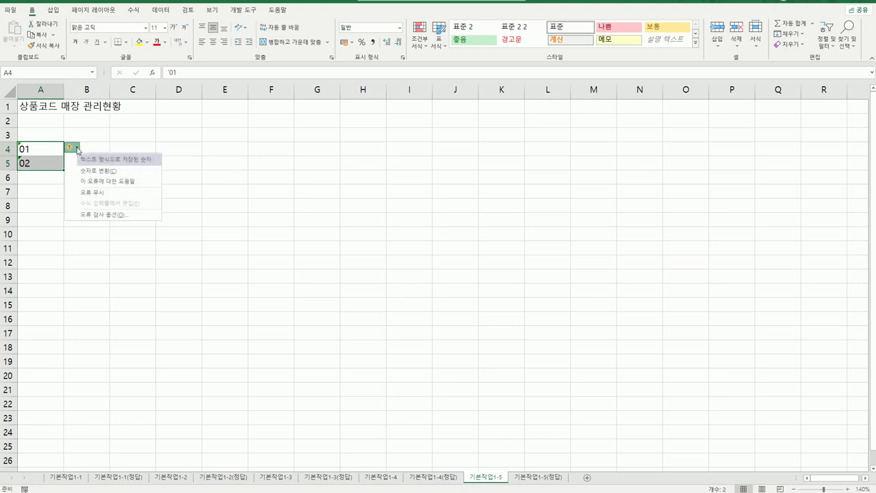
{"action": "left_click", "coordinate": [87, 194]}
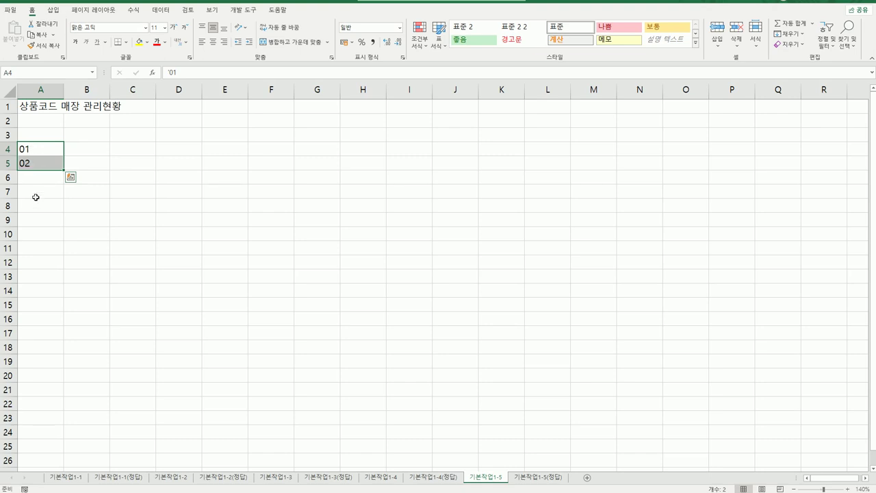
{"action": "left_click", "coordinate": [111, 247]}
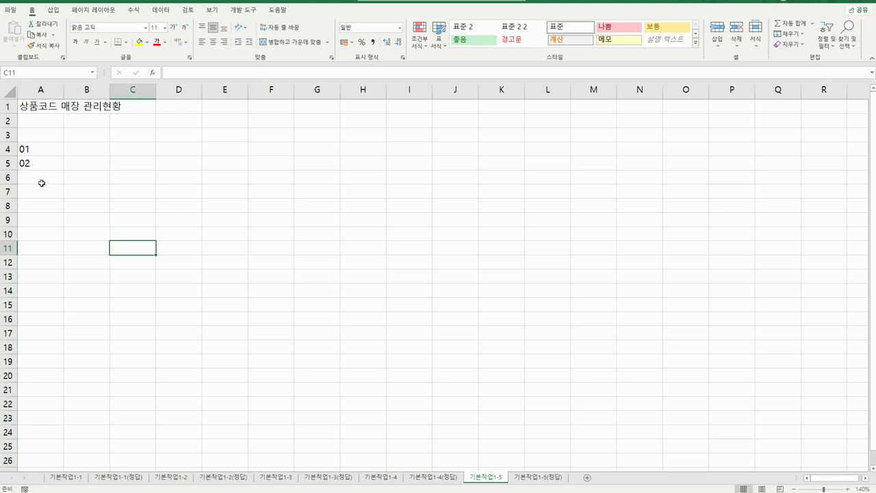
- Review the 기본작업1-5(정답) answer sheet and the 기본작업1-1 sheet, ending back on the 기본작업1-5 sheet
{"action": "left_click", "coordinate": [534, 477]}
{"action": "left_click", "coordinate": [534, 375]}
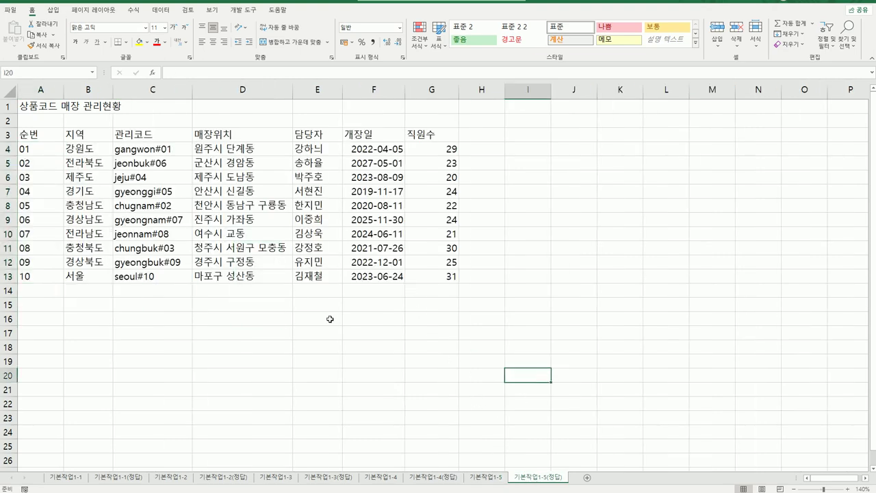
{"action": "left_click", "coordinate": [68, 477]}
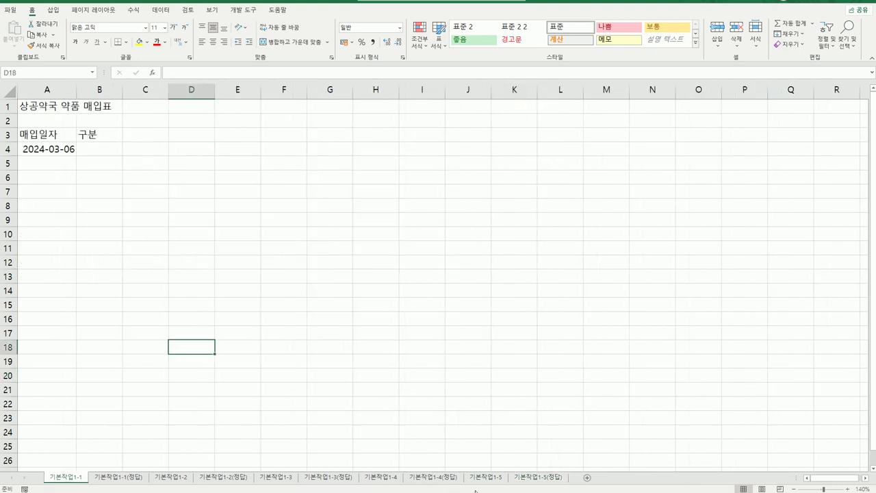
{"action": "left_click", "coordinate": [501, 479]}
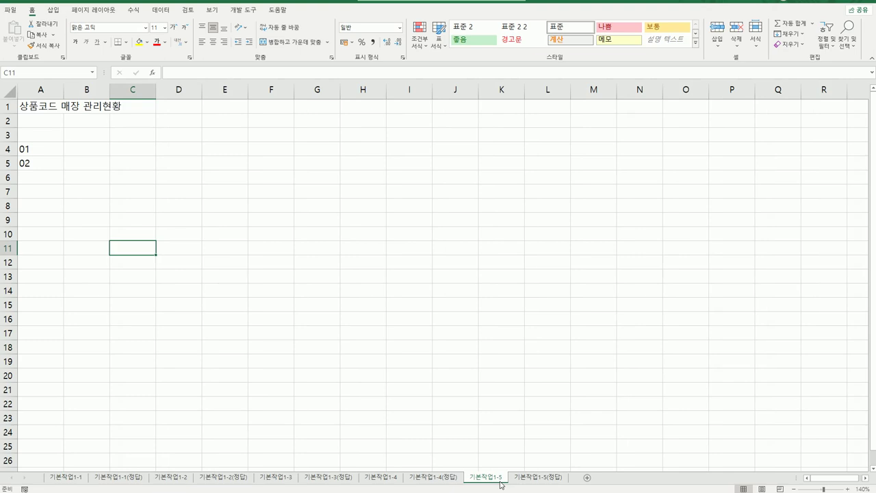